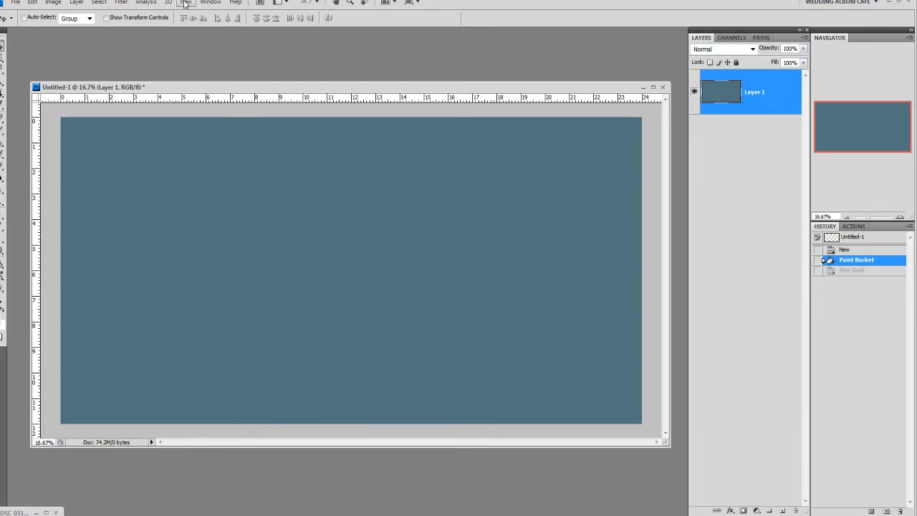
# Add a vertical guide at the 50% position of the canvas.
pyautogui.click(185, 3)
pyautogui.click(225, 285)
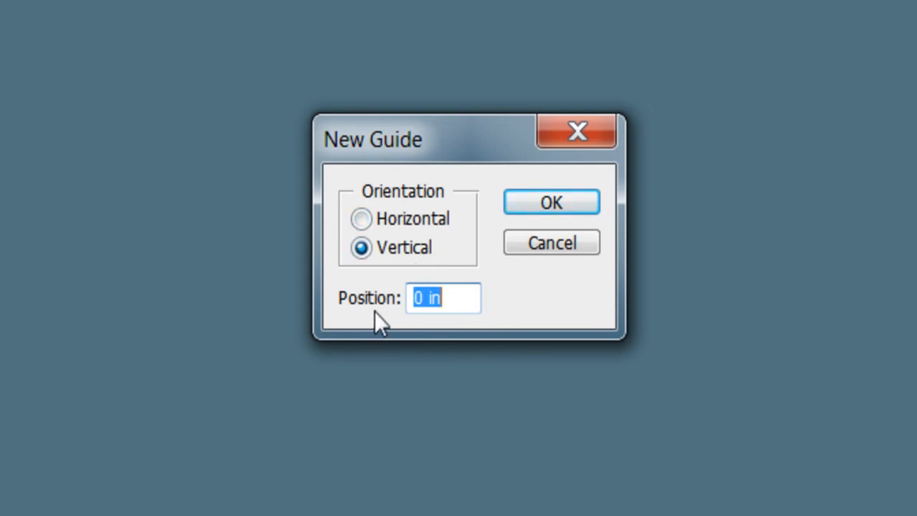
pyautogui.click(474, 292)
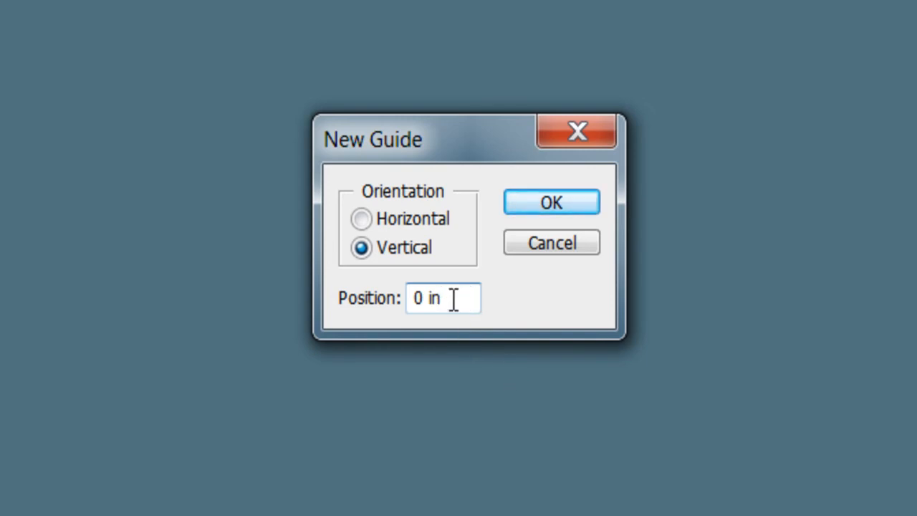
pyautogui.moveTo(452, 299); pyautogui.dragTo(410, 301)
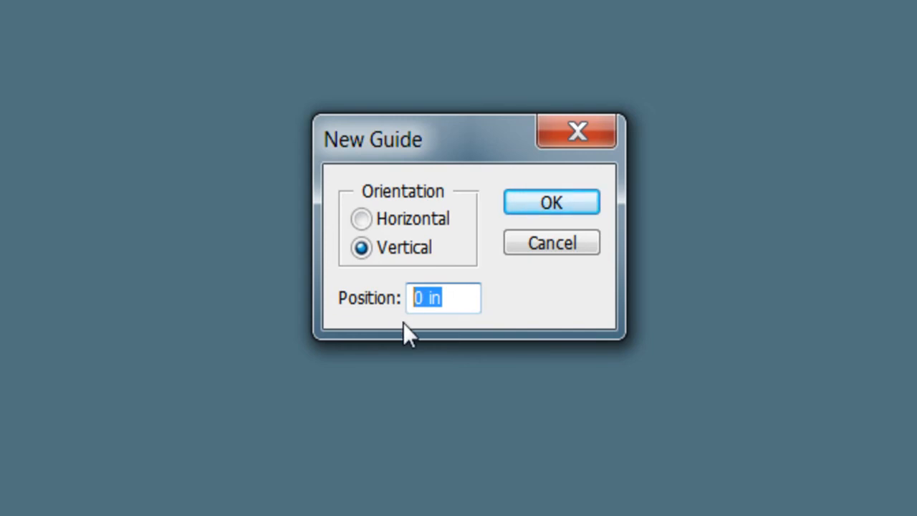
pyautogui.write('50')
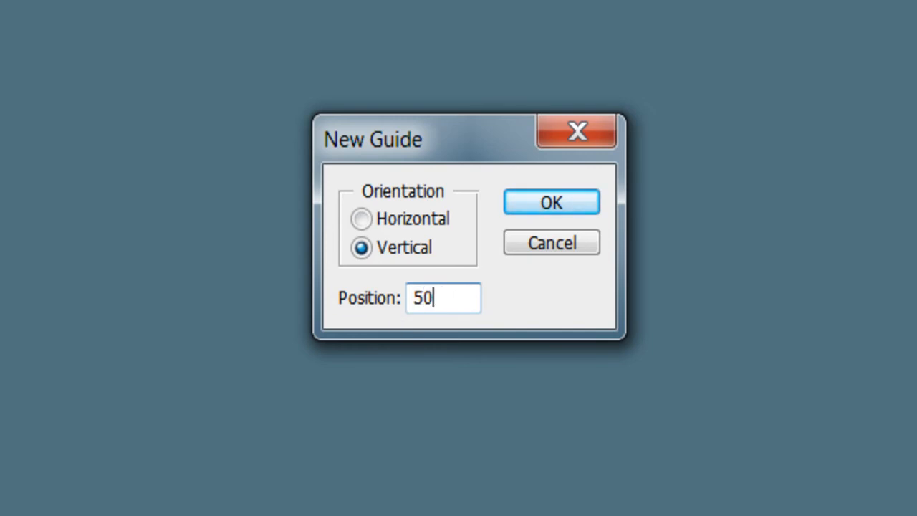
pyautogui.write('%')
pyautogui.click(563, 201)
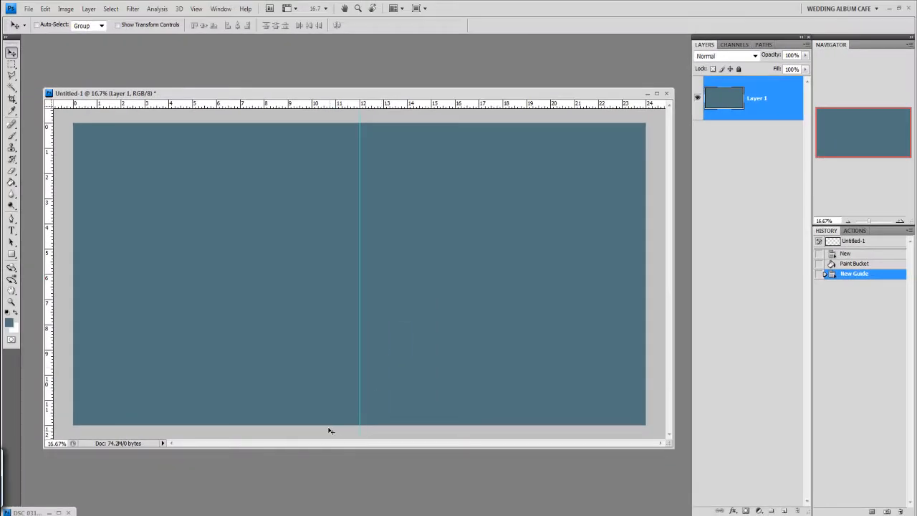
# Add a horizontal guide at the 50% position of the canvas.
pyautogui.click(195, 9)
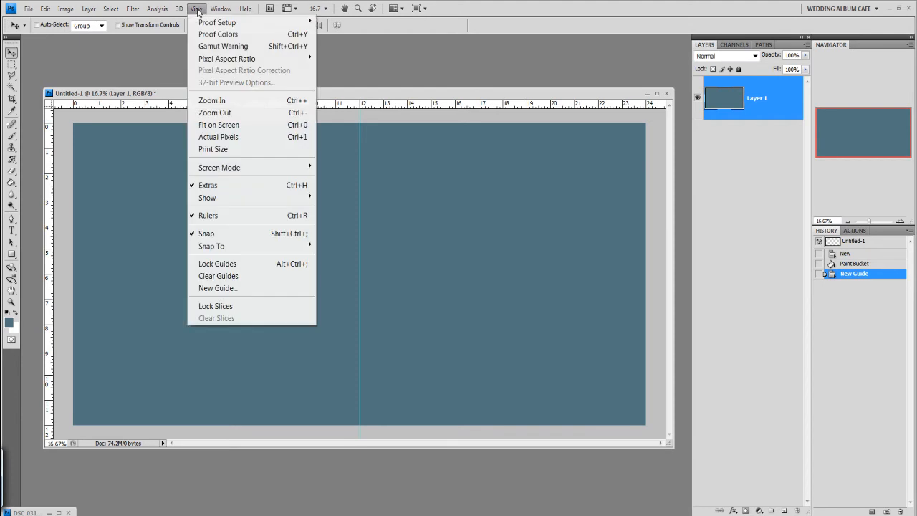
pyautogui.click(258, 289)
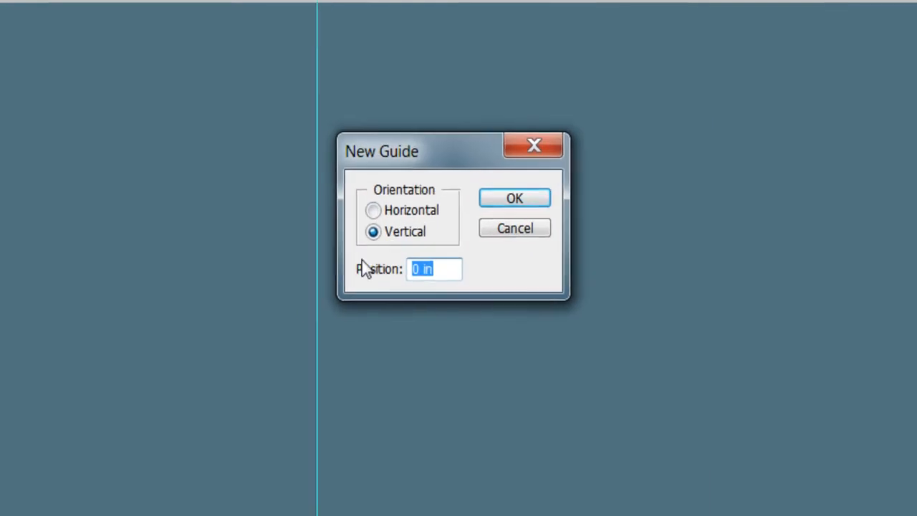
pyautogui.click(372, 211)
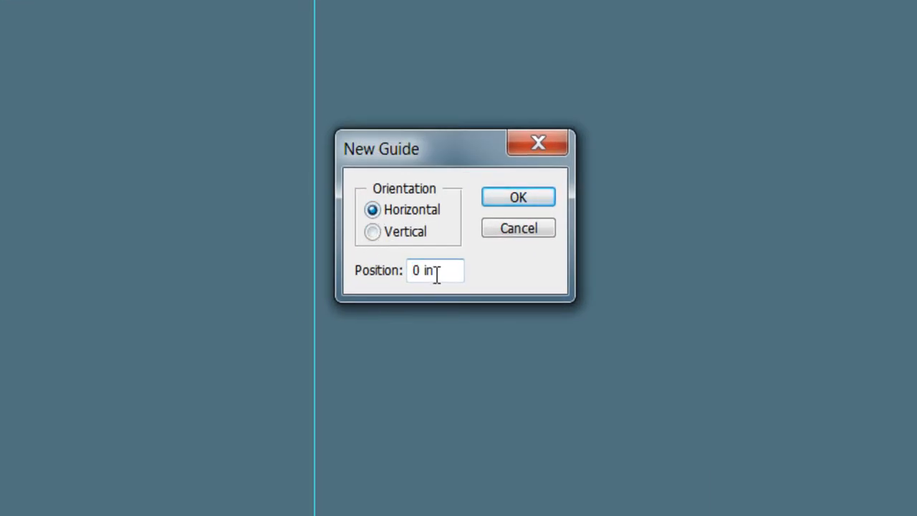
pyautogui.moveTo(440, 270); pyautogui.dragTo(389, 276)
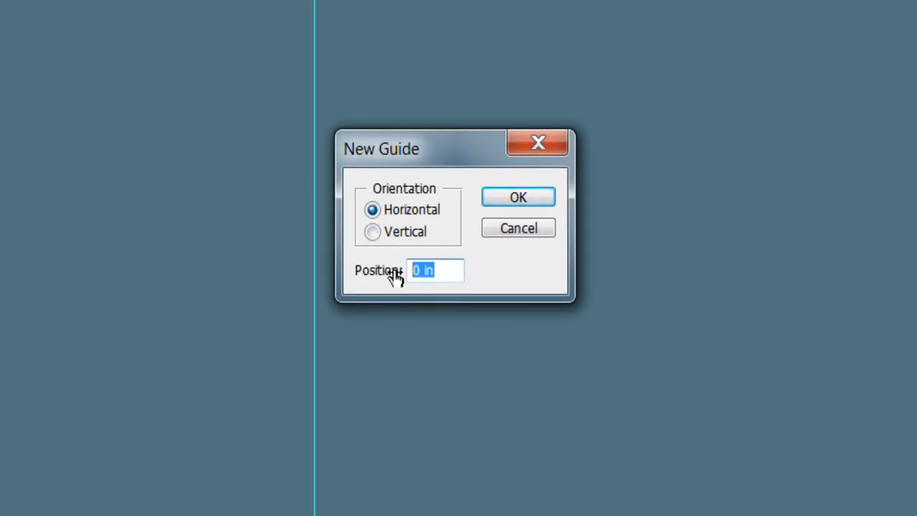
pyautogui.write('50%')
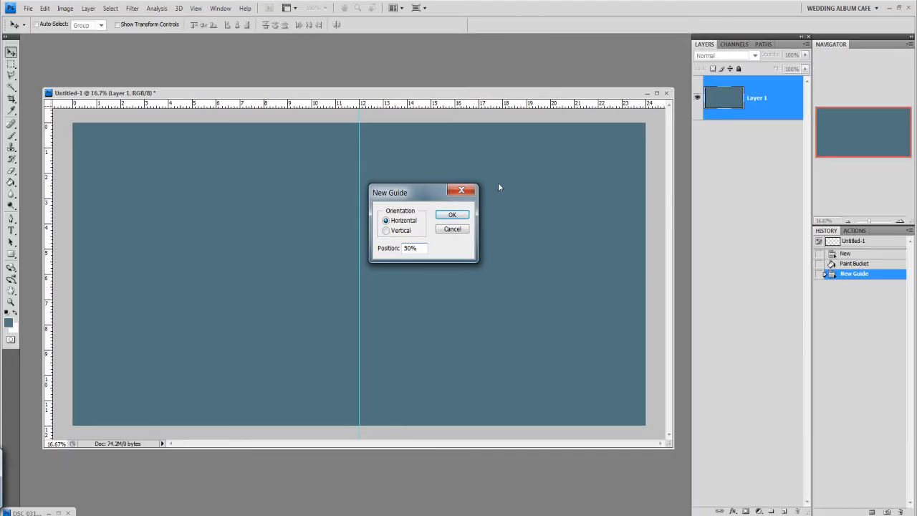
pyautogui.click(452, 215)
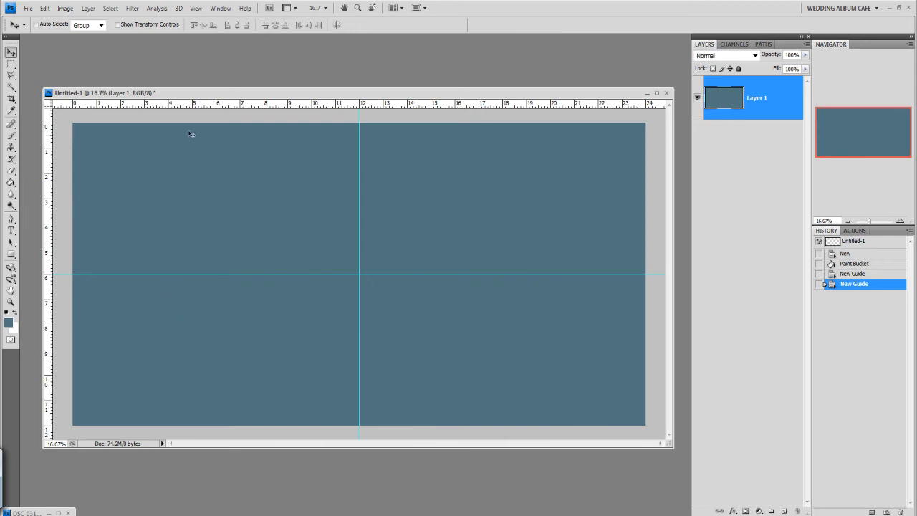
# Add a vertical guide at 25% of the canvas width.
pyautogui.click(196, 8)
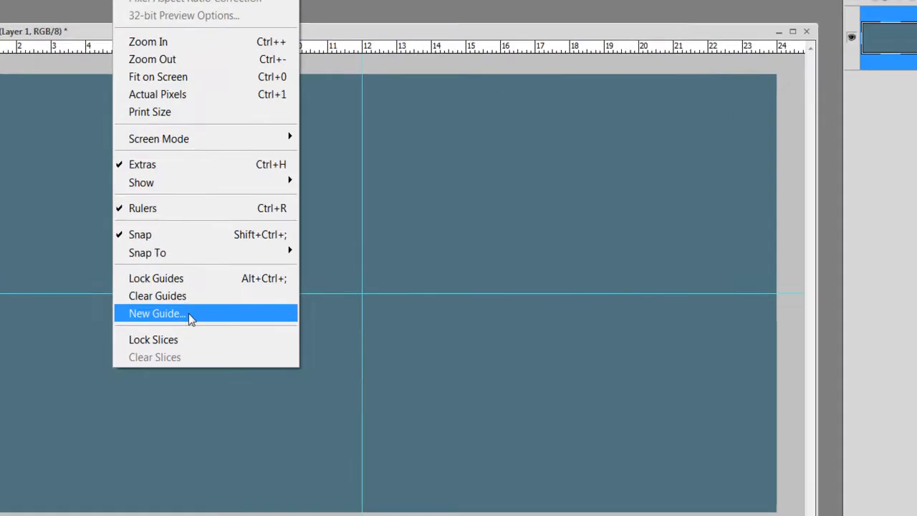
pyautogui.click(189, 313)
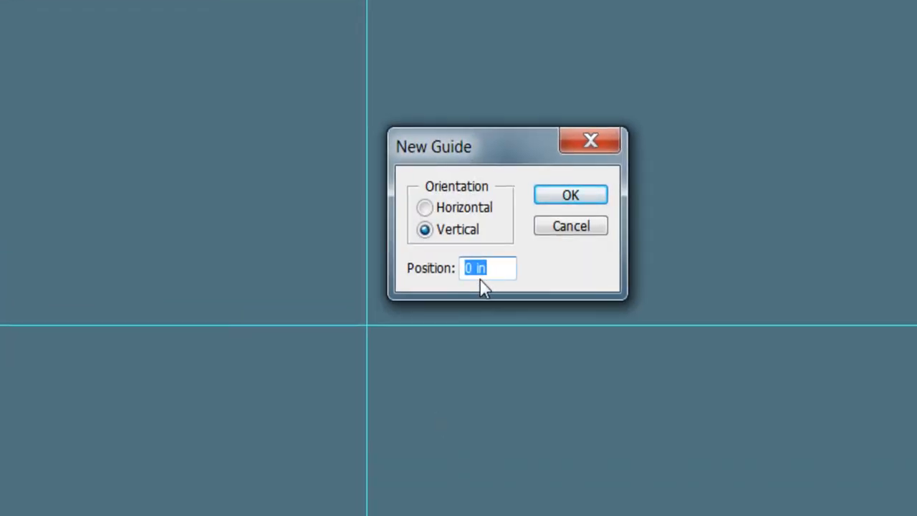
pyautogui.write('25%')
pyautogui.click(588, 199)
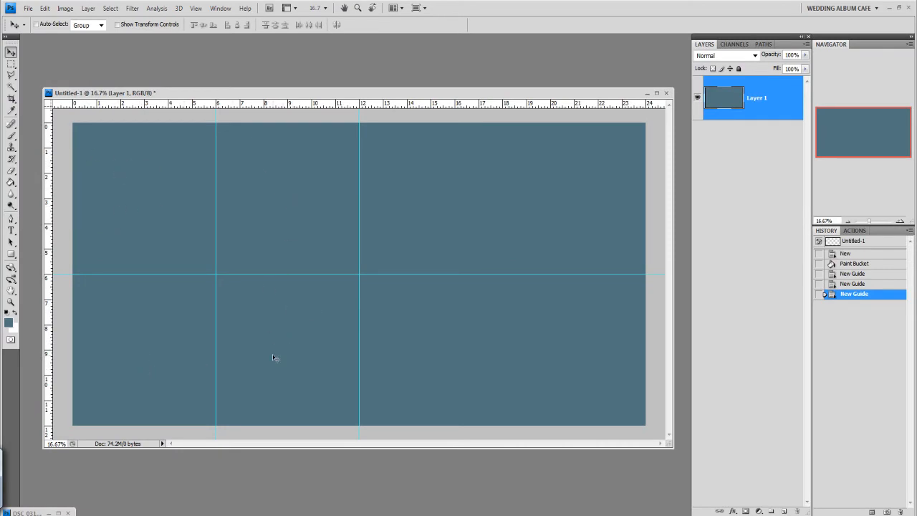
# Add a vertical guide at 75% of the canvas width.
pyautogui.click(197, 8)
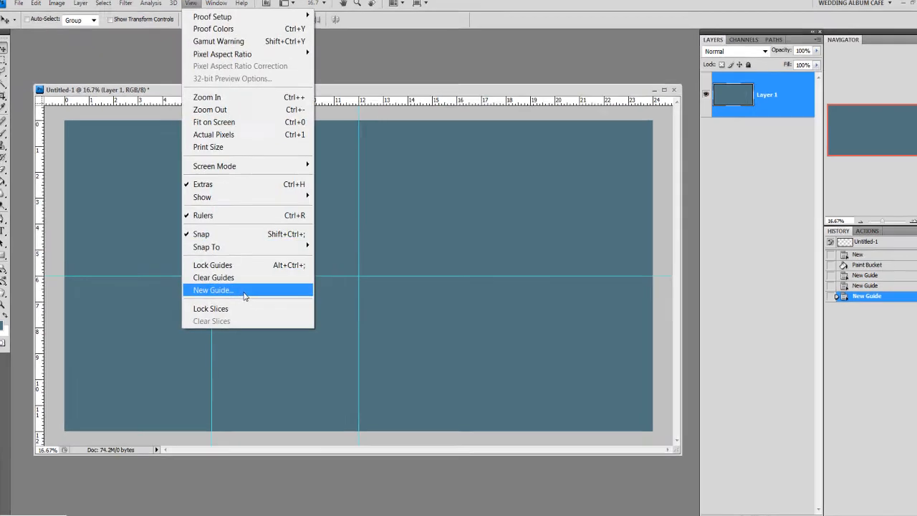
pyautogui.click(243, 296)
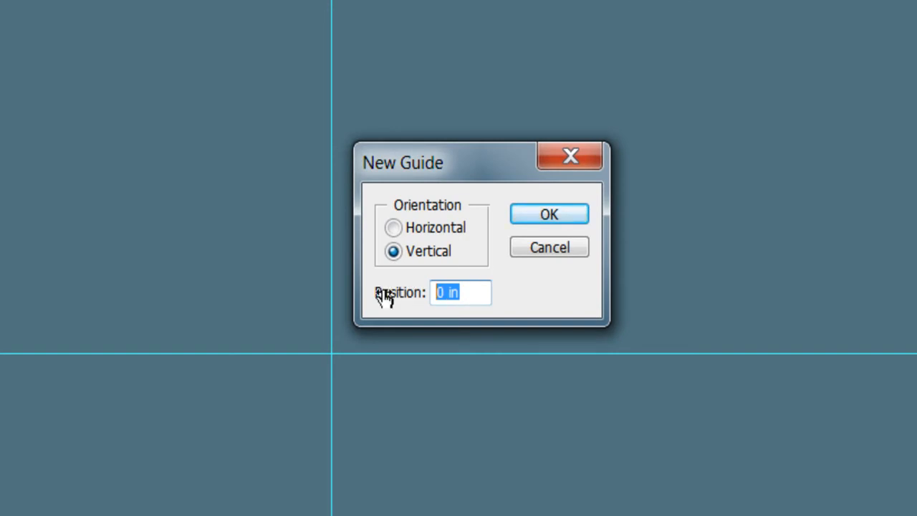
pyautogui.write('75%')
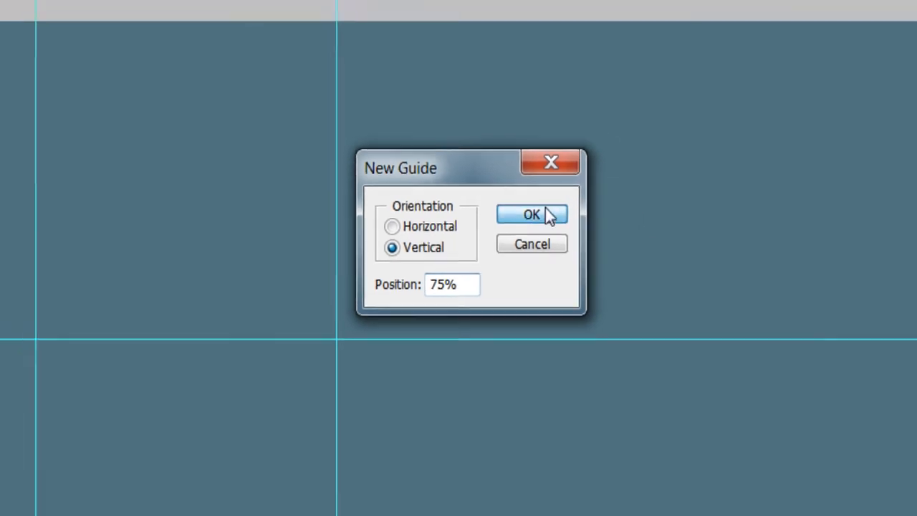
pyautogui.click(559, 215)
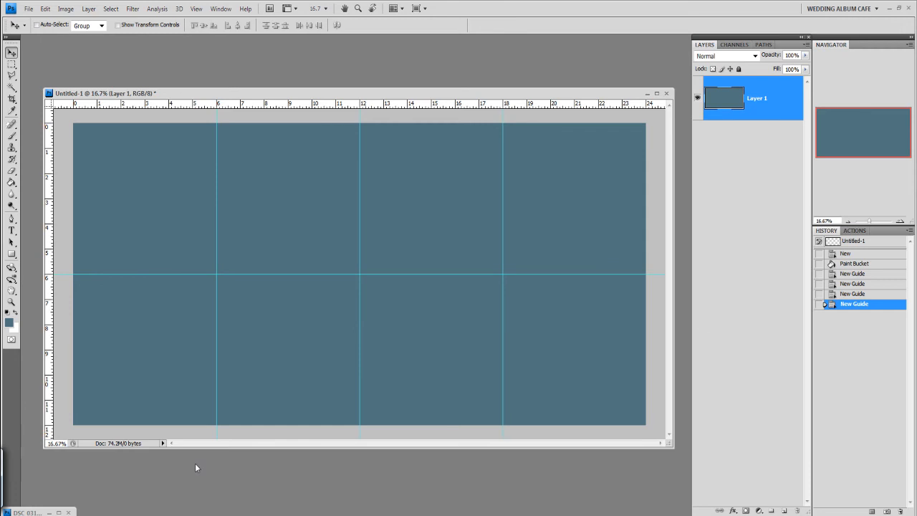
# Create a new action set named "Creating Guides".
pyautogui.click(854, 230)
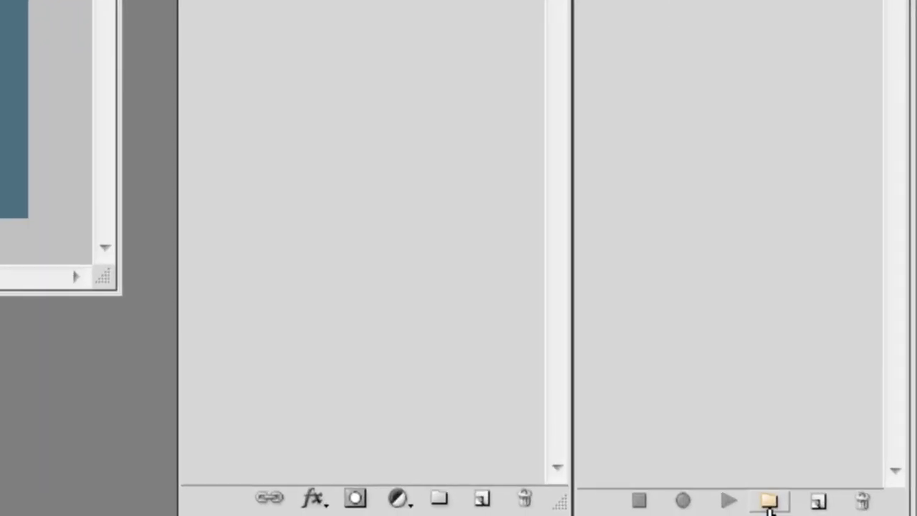
pyautogui.click(768, 502)
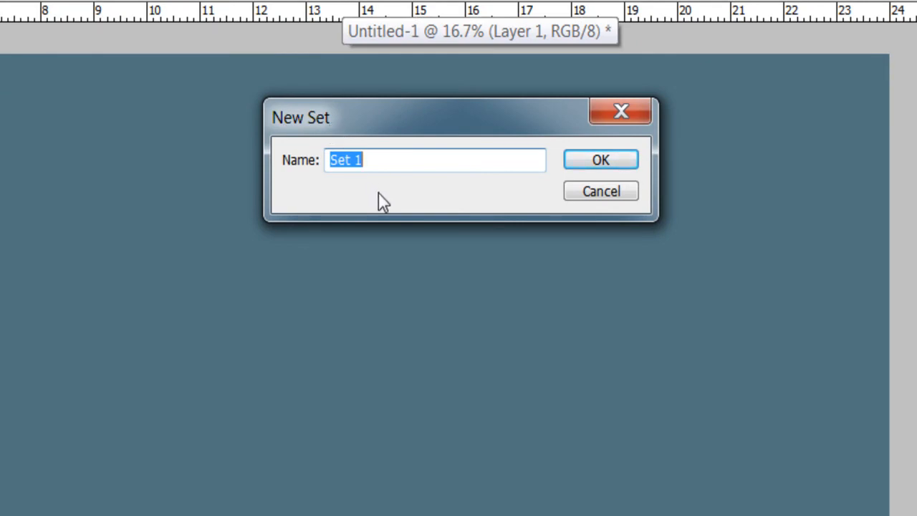
pyautogui.write('Create')
pyautogui.press('BackSpace')
pyautogui.write('ing Guides')
pyautogui.click(606, 163)
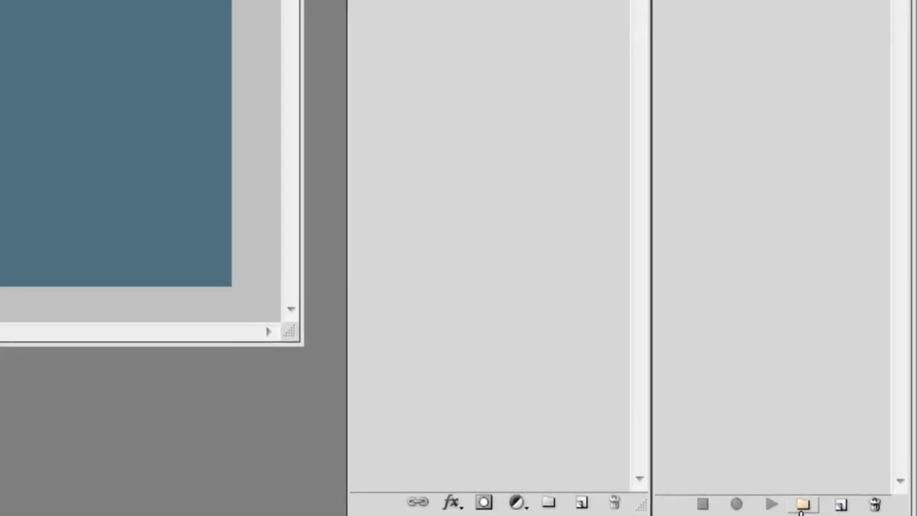
# Create an action named "Half - 50%" in the Creating Guides set, with function key and color None, and start recording it.
pyautogui.click(840, 507)
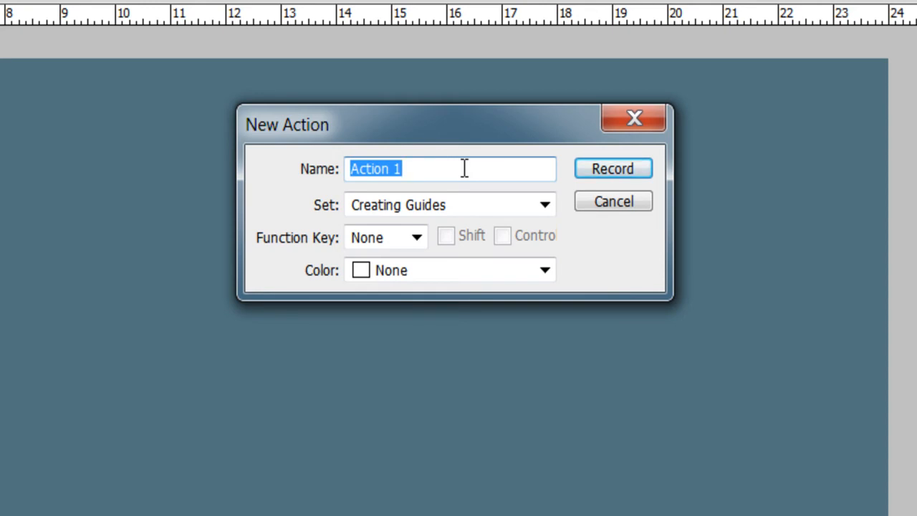
pyautogui.write('H')
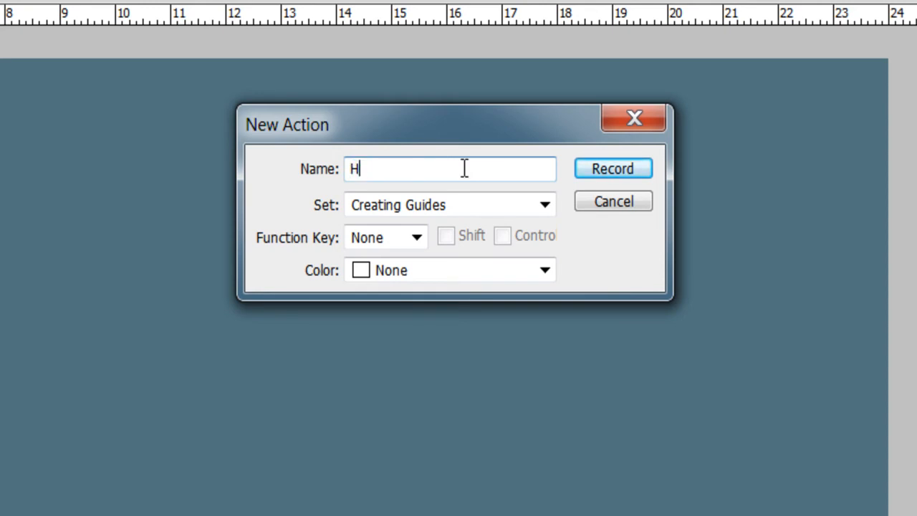
pyautogui.write('f')
pyautogui.press('BackSpace')
pyautogui.write('alf')
pyautogui.write('- 50%')
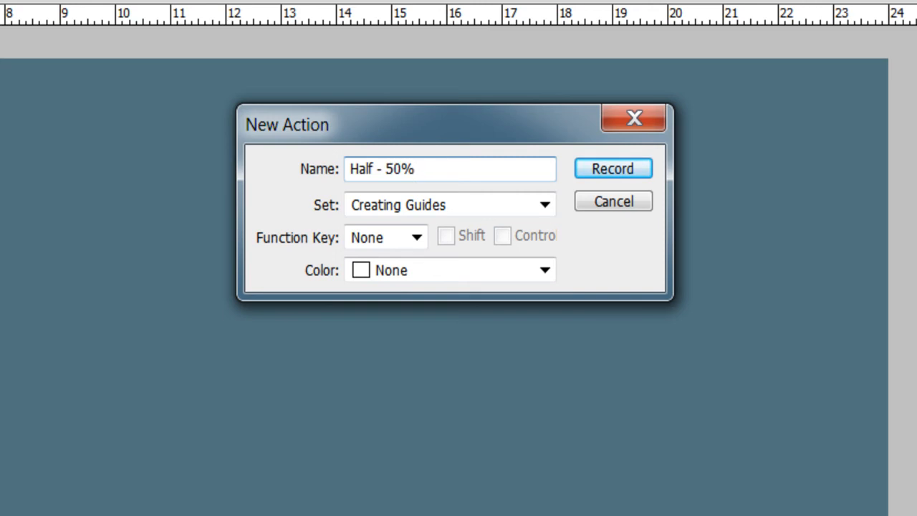
pyautogui.click(418, 242)
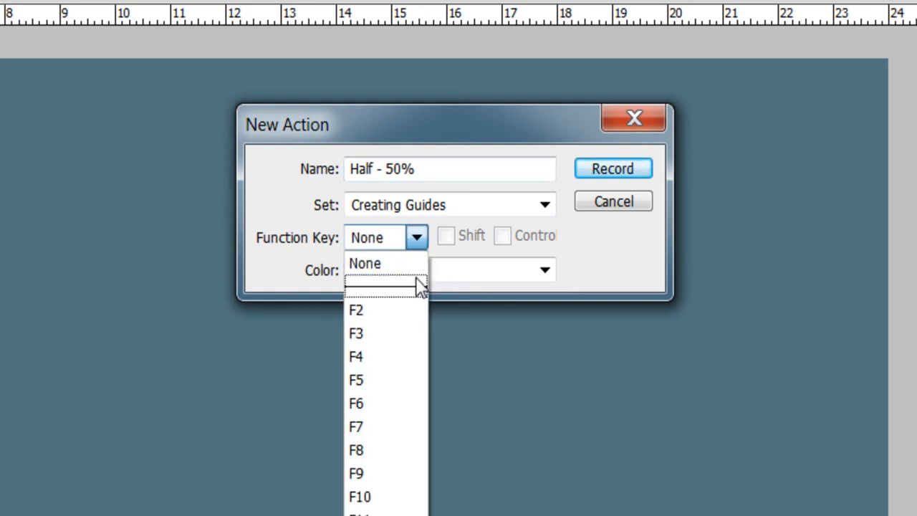
pyautogui.click(423, 238)
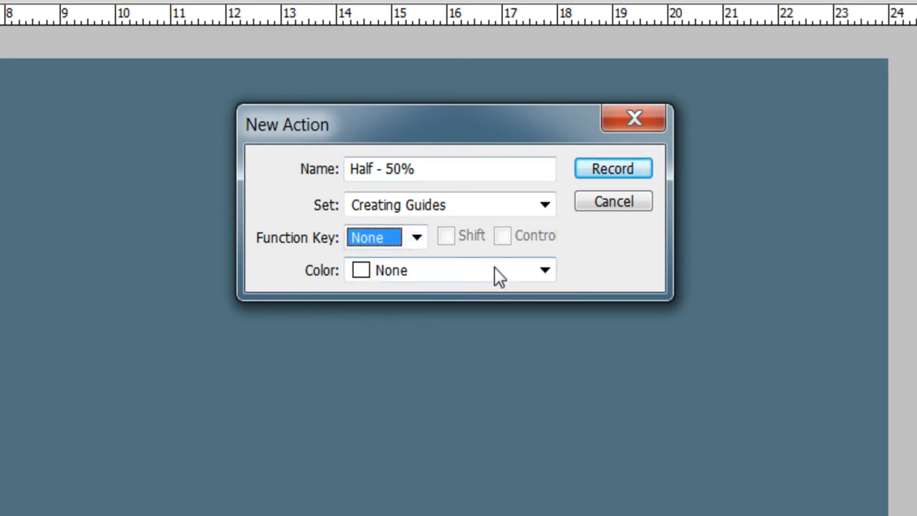
pyautogui.click(545, 277)
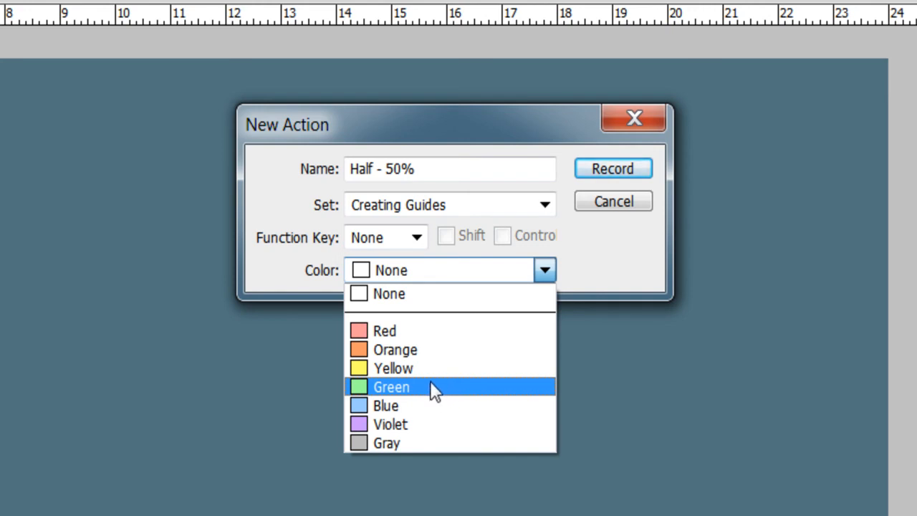
pyautogui.click(630, 255)
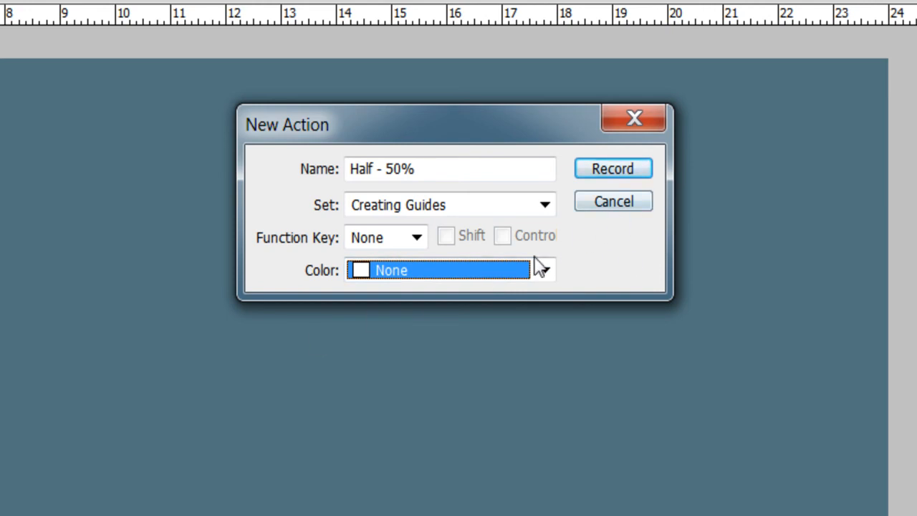
pyautogui.click(622, 171)
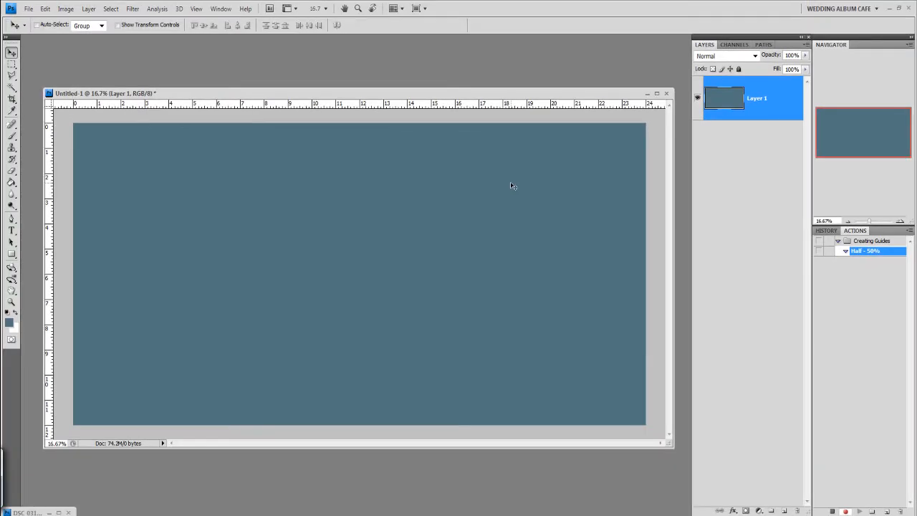
# Record a new vertical guide at 50% into the Half - 50% action.
pyautogui.click(196, 9)
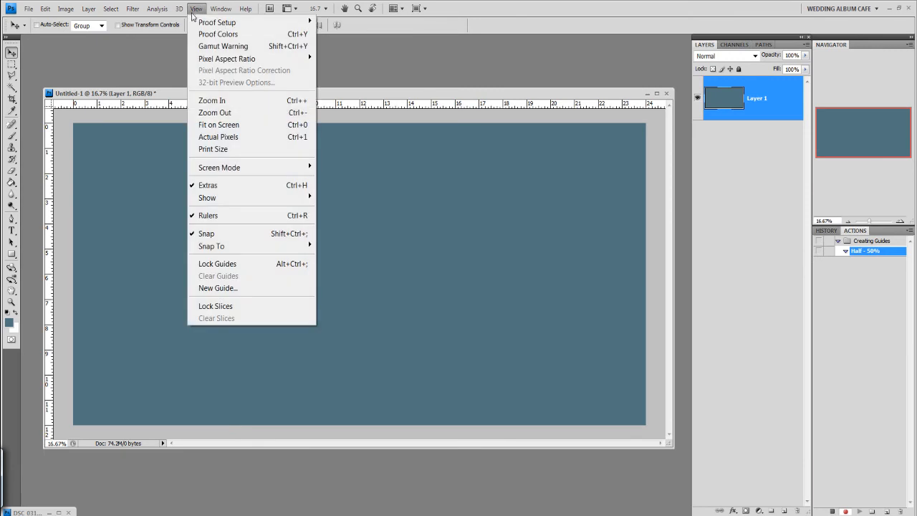
pyautogui.click(250, 289)
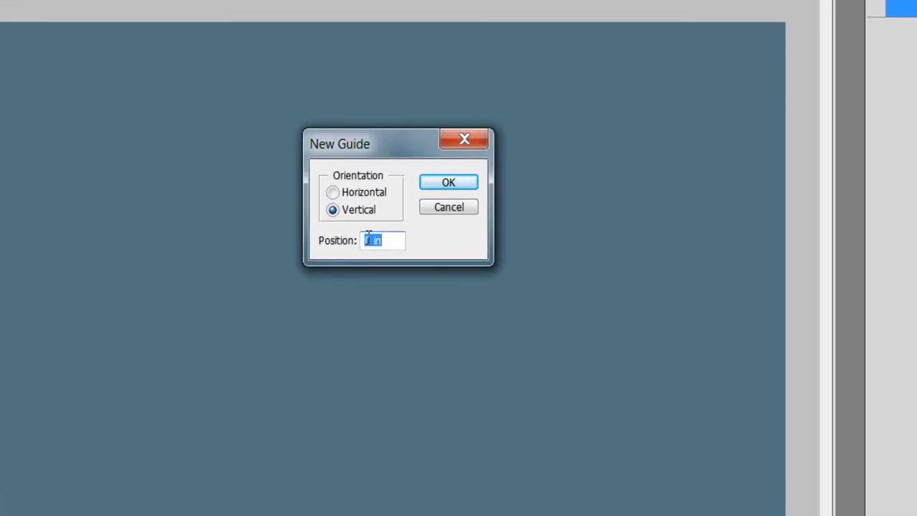
pyautogui.write('50%')
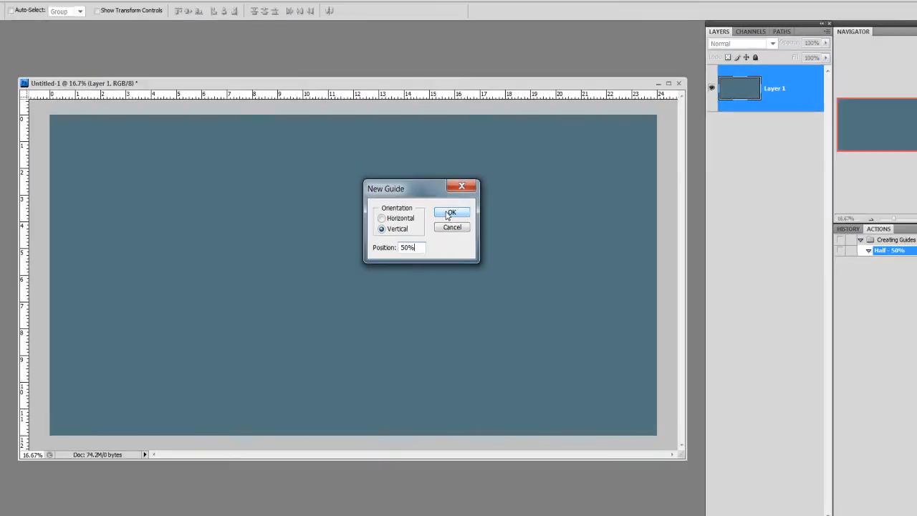
pyautogui.press('Return')
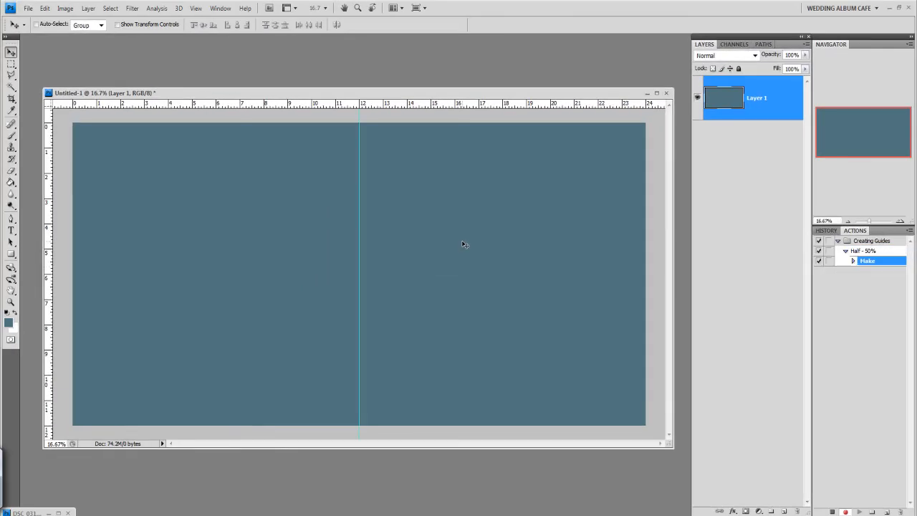
# Record a new horizontal guide at 50% into the Half - 50% action and stop recording.
pyautogui.click(195, 8)
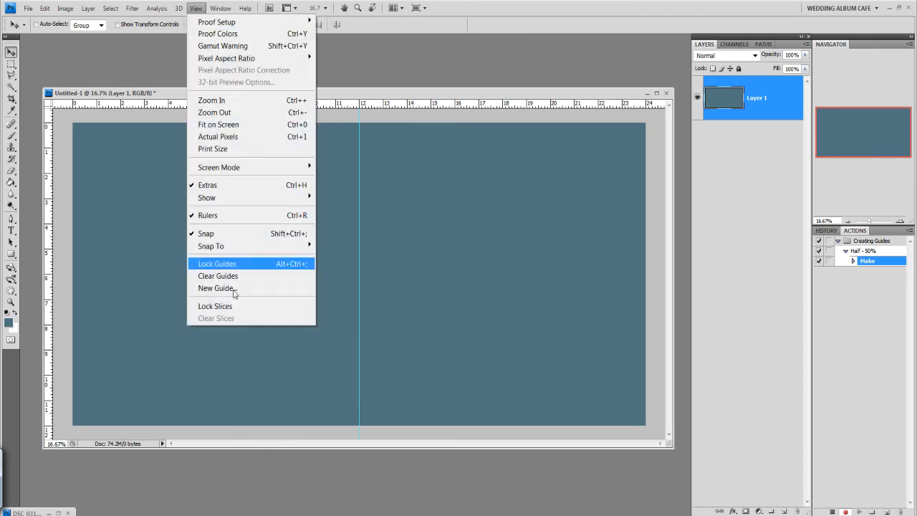
pyautogui.click(255, 289)
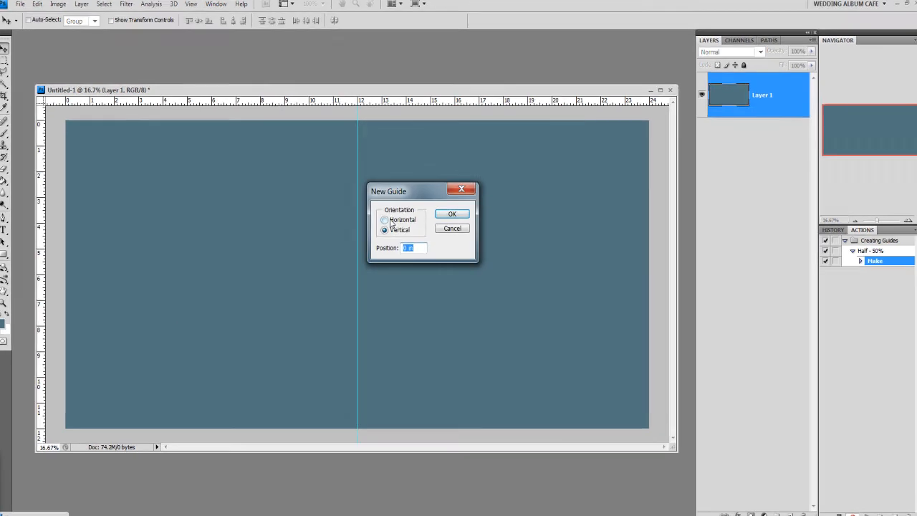
pyautogui.moveTo(389, 237); pyautogui.dragTo(326, 242)
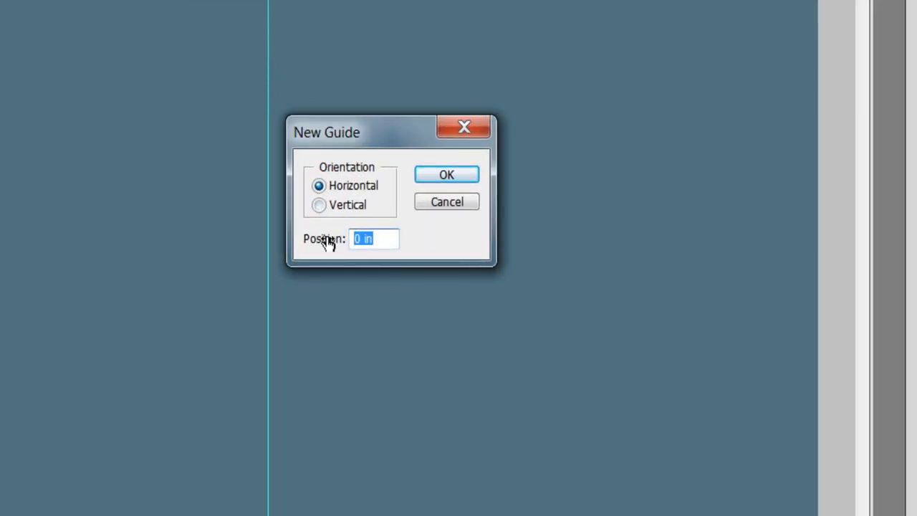
pyautogui.write('50')
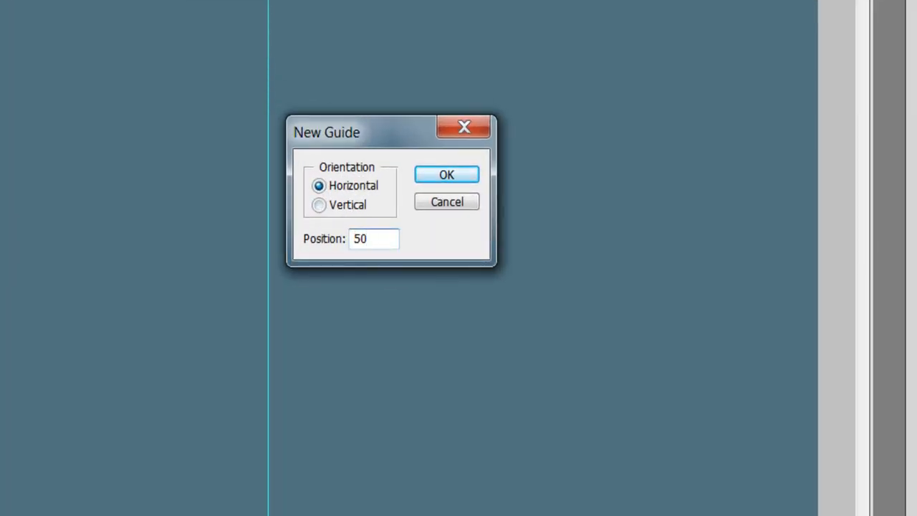
pyautogui.write('%')
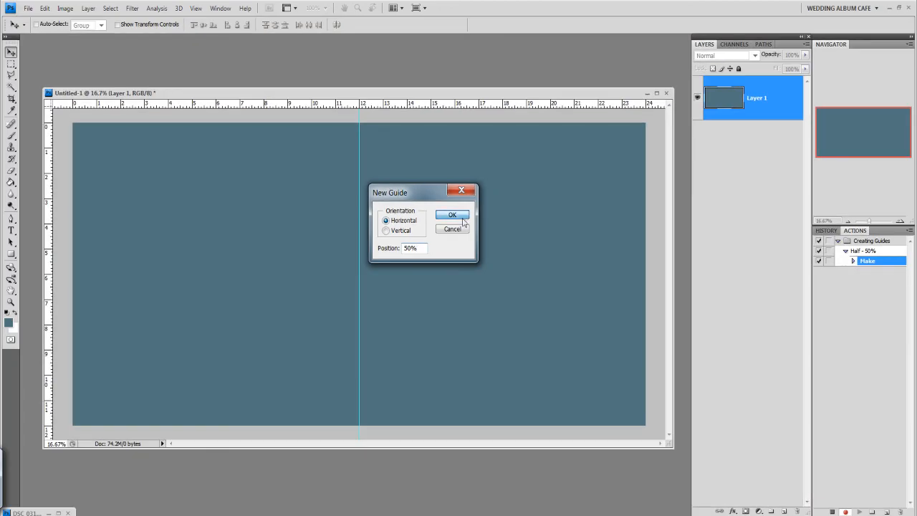
pyautogui.click(452, 215)
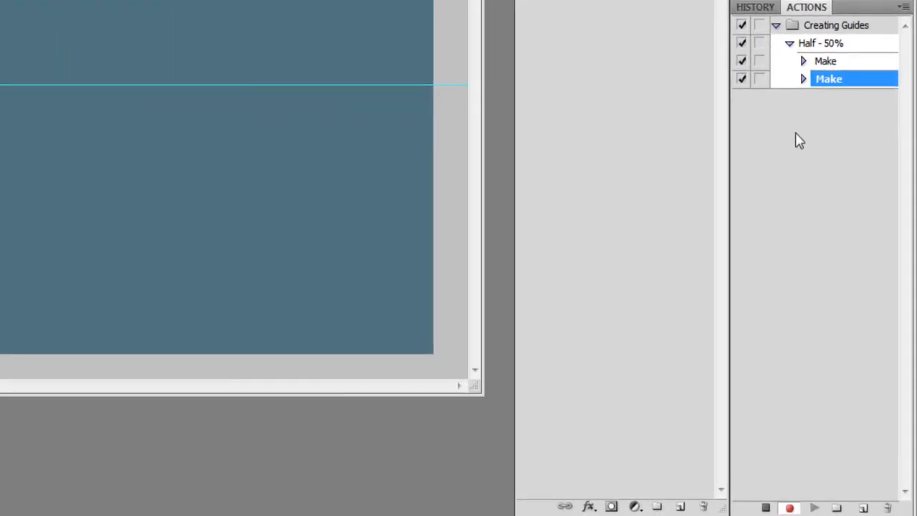
pyautogui.click(765, 507)
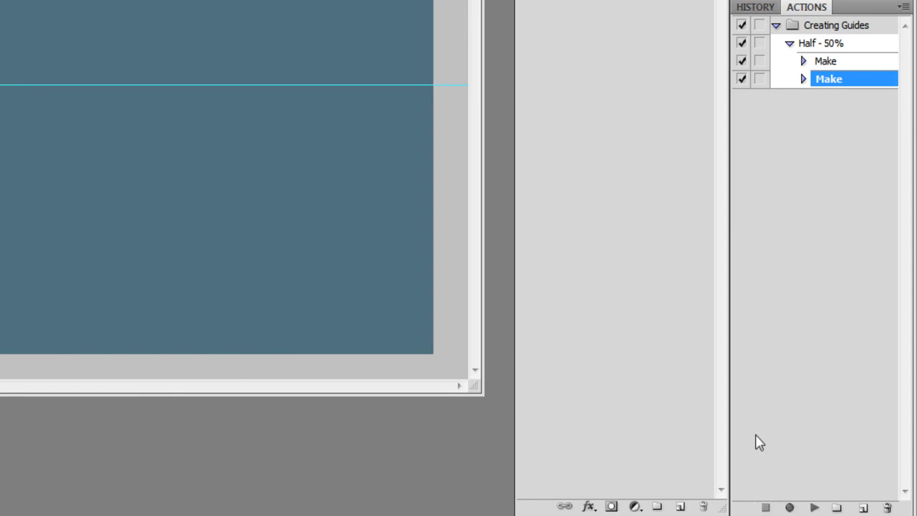
# Revert the document to the Paint Bucket history state and play the Half - 50% action on it.
pyautogui.click(761, 9)
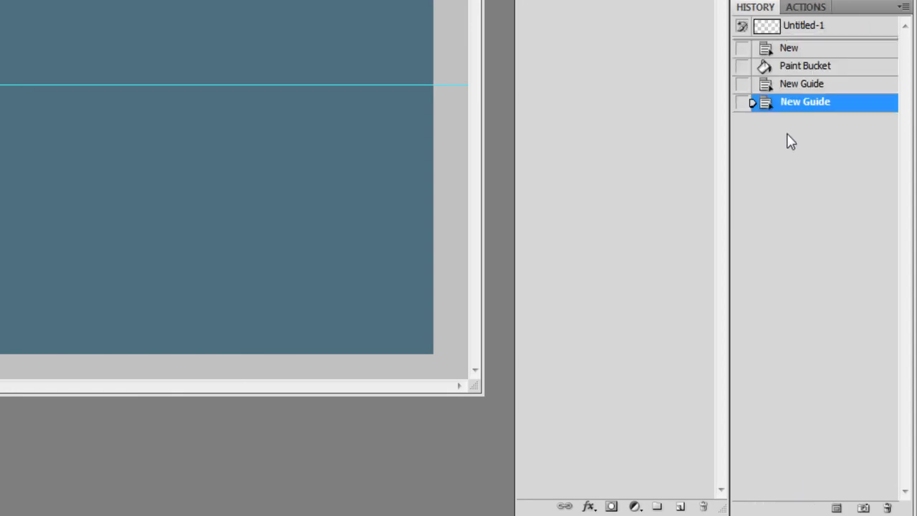
pyautogui.click(814, 69)
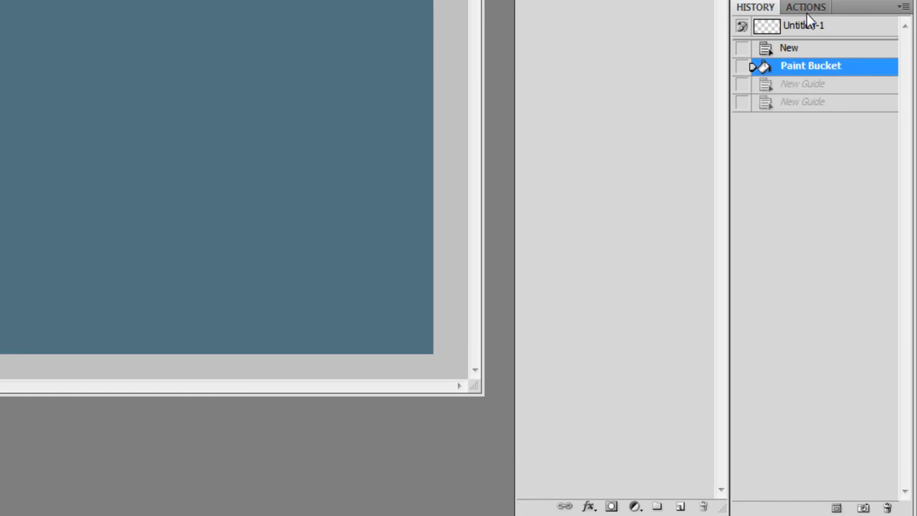
pyautogui.click(813, 9)
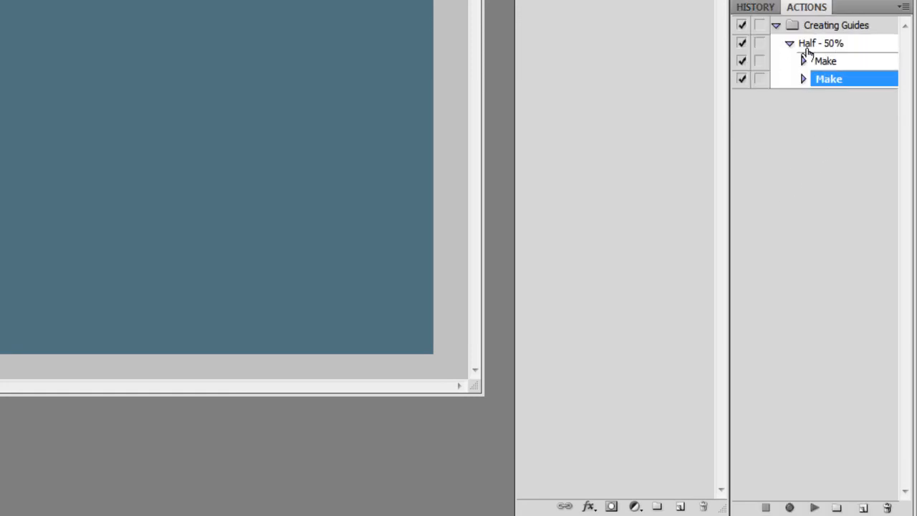
pyautogui.moveTo(821, 42)
pyautogui.mouseDown()
pyautogui.moveTo(838, 68)
pyautogui.moveTo(829, 39)
pyautogui.mouseUp()
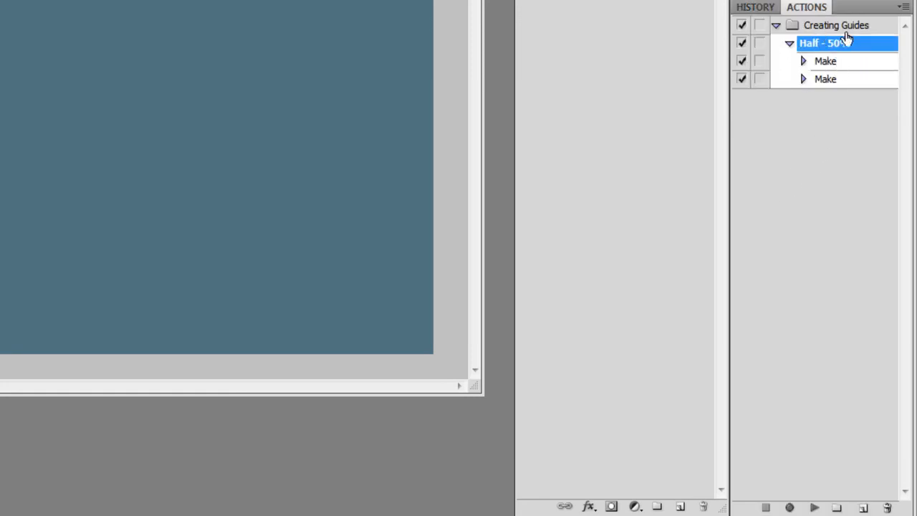
pyautogui.click(813, 506)
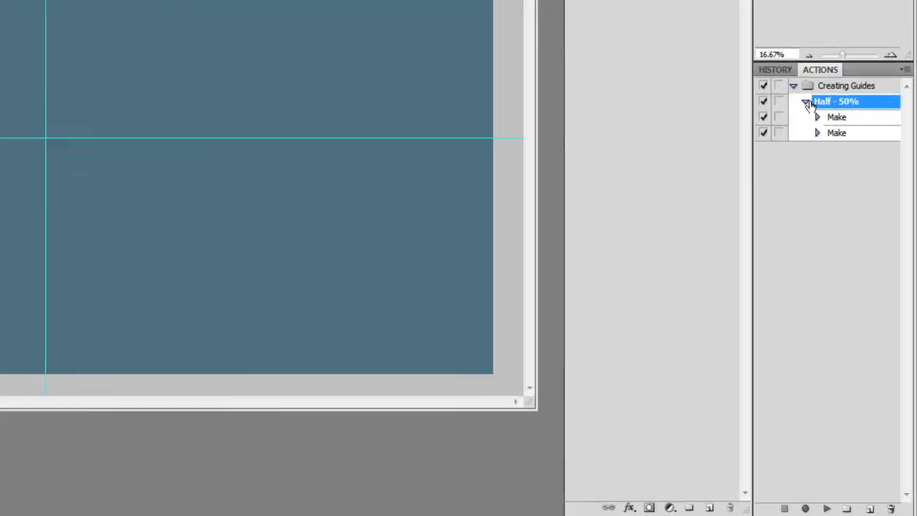
pyautogui.click(846, 250)
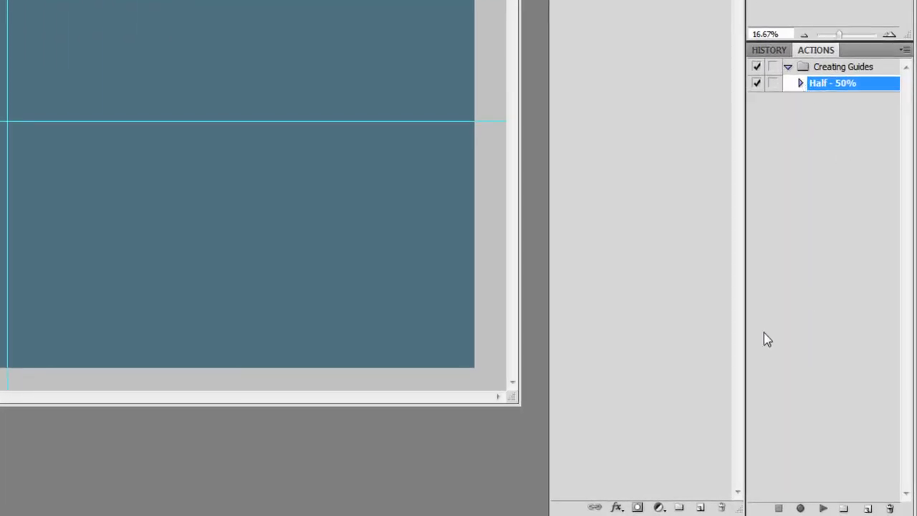
# Create an action named "Quarter - 25%" in the Creating Guides set, with function key and color None, and start recording it.
pyautogui.click(845, 67)
pyautogui.click(866, 508)
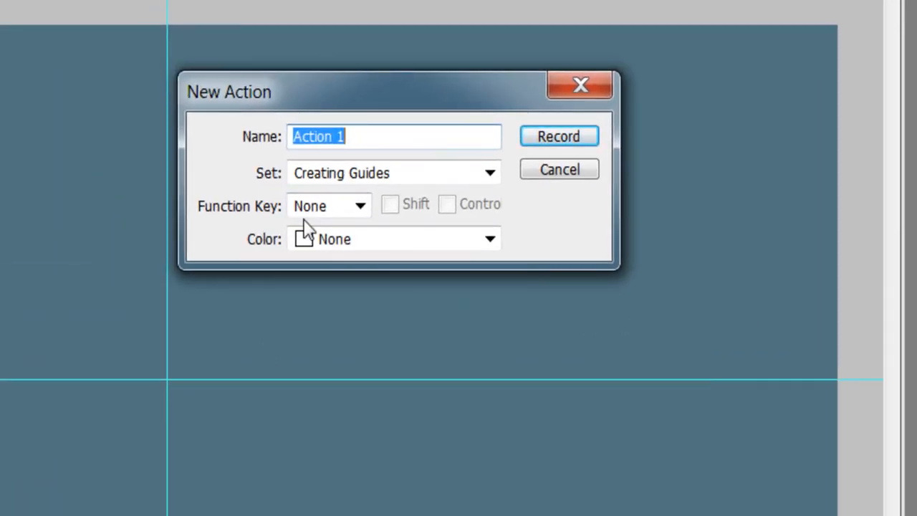
pyautogui.write('Qua')
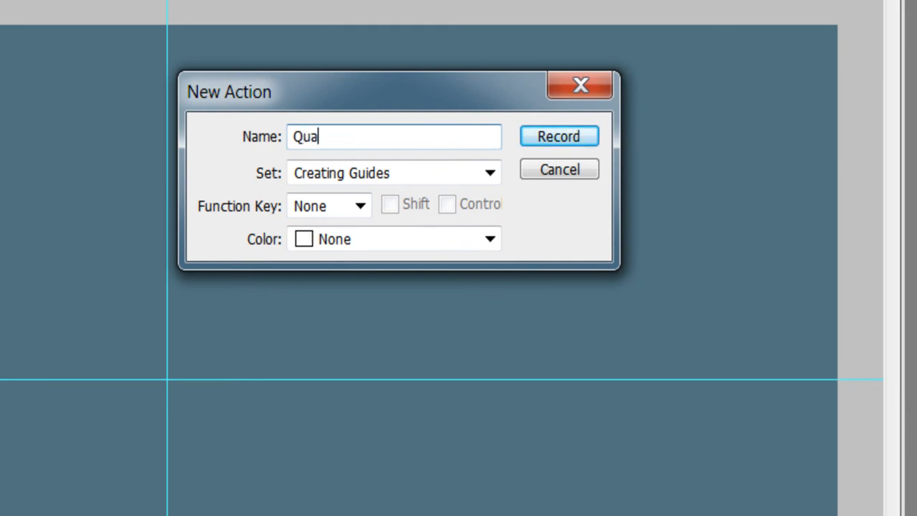
pyautogui.write('rter - 25%')
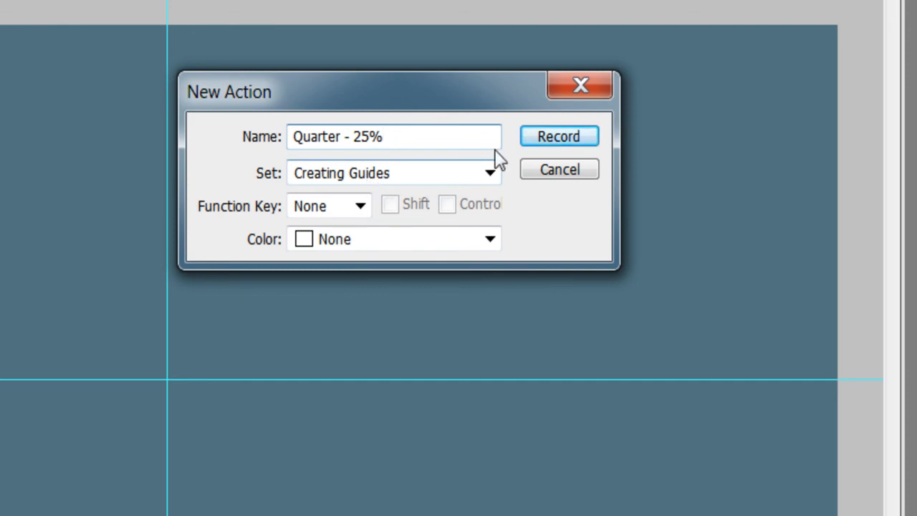
pyautogui.click(554, 143)
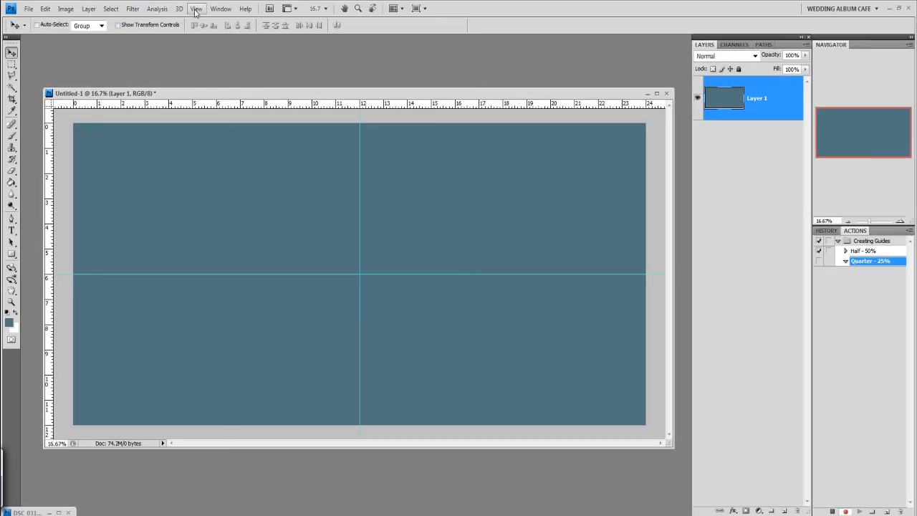
# Record a new vertical guide at 25% into the Quarter - 25% action.
pyautogui.click(196, 9)
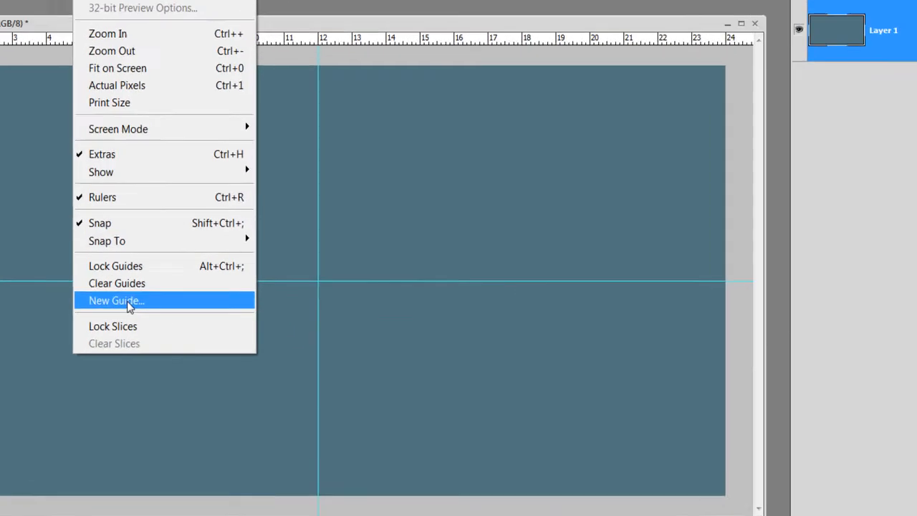
pyautogui.click(129, 305)
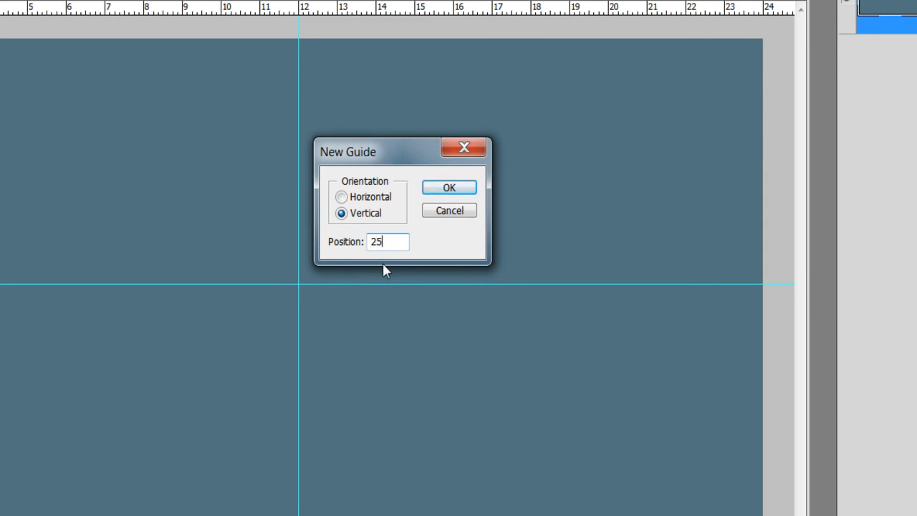
pyautogui.click(452, 191)
# Record a new vertical guide at 75% into the Quarter - 25% action, stop recording and collapse the action.
pyautogui.hotkey('alt', 'v')
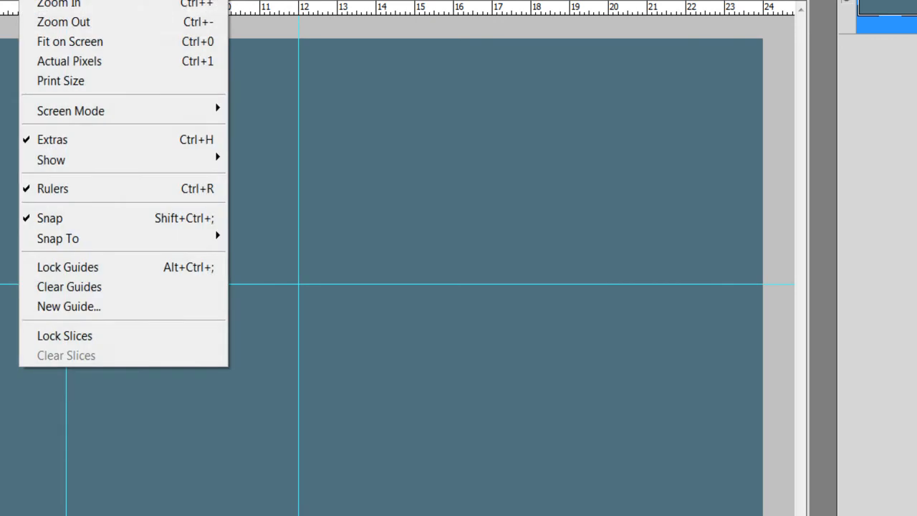
pyautogui.click(150, 305)
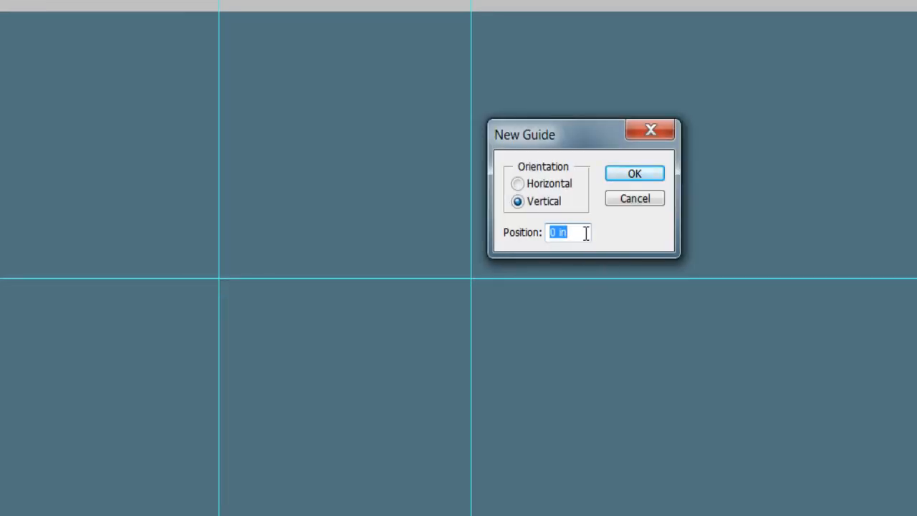
pyautogui.write('75%')
pyautogui.click(634, 173)
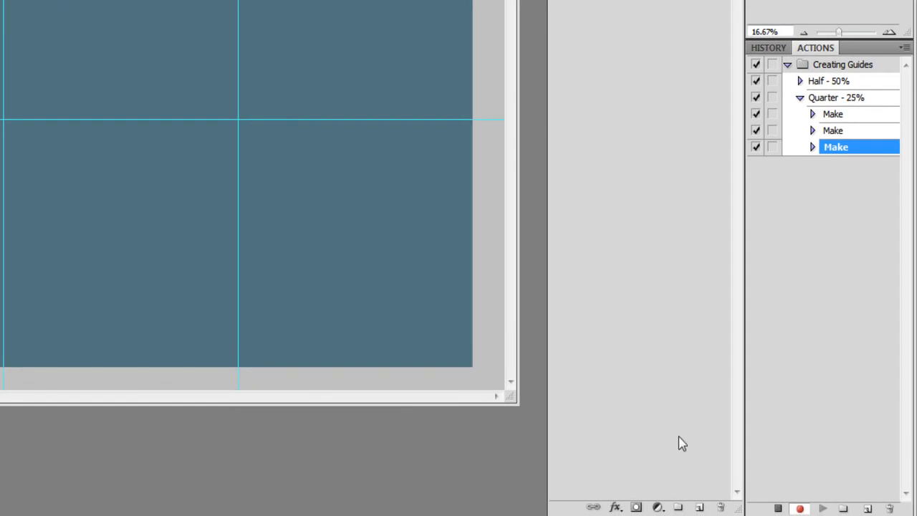
pyautogui.click(776, 507)
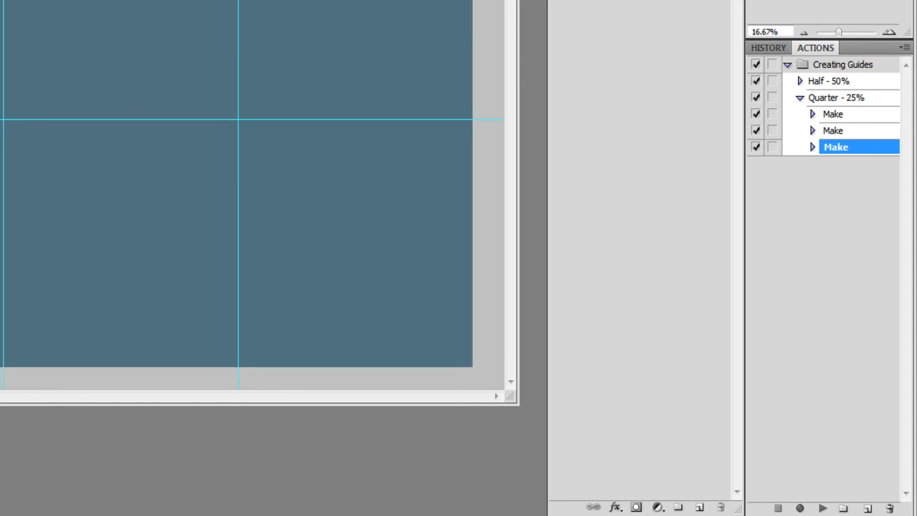
pyautogui.click(798, 105)
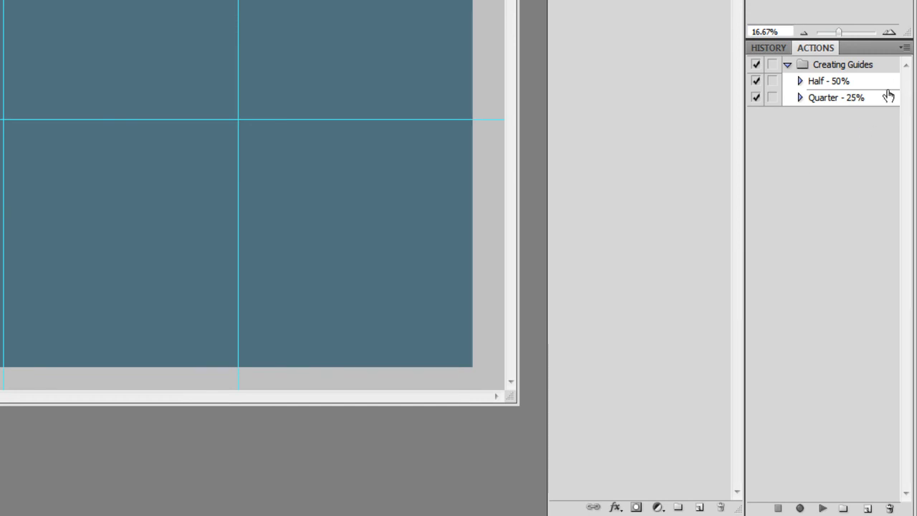
# Save the Creating Guides action set as Creating Guides.atn in the Actions (*.ATN) format.
pyautogui.click(829, 66)
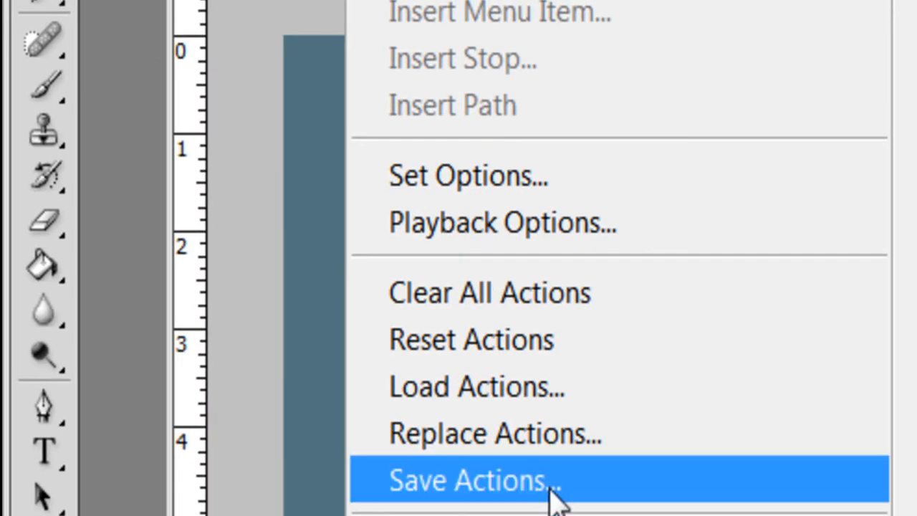
pyautogui.click(556, 495)
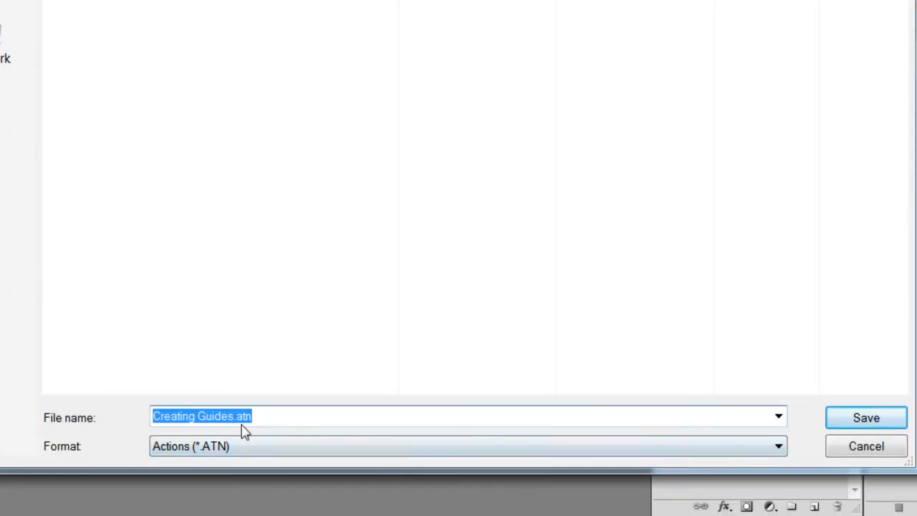
pyautogui.click(867, 421)
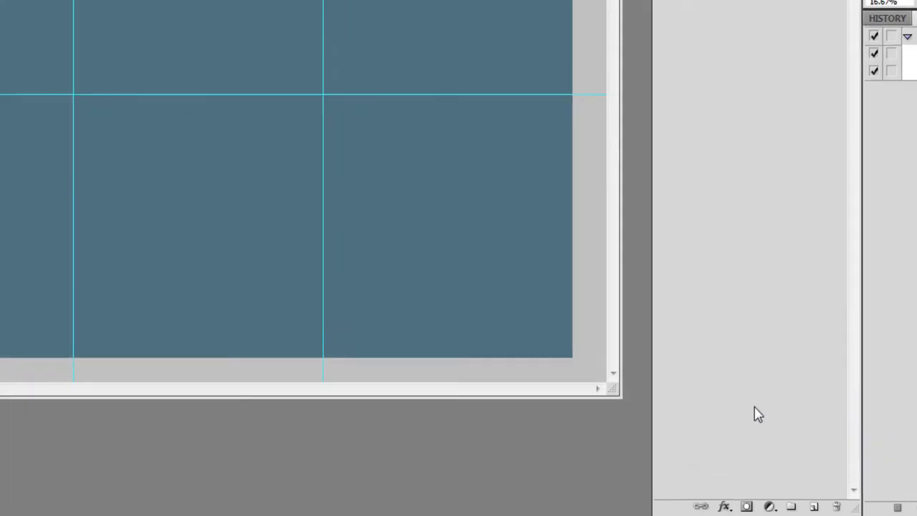